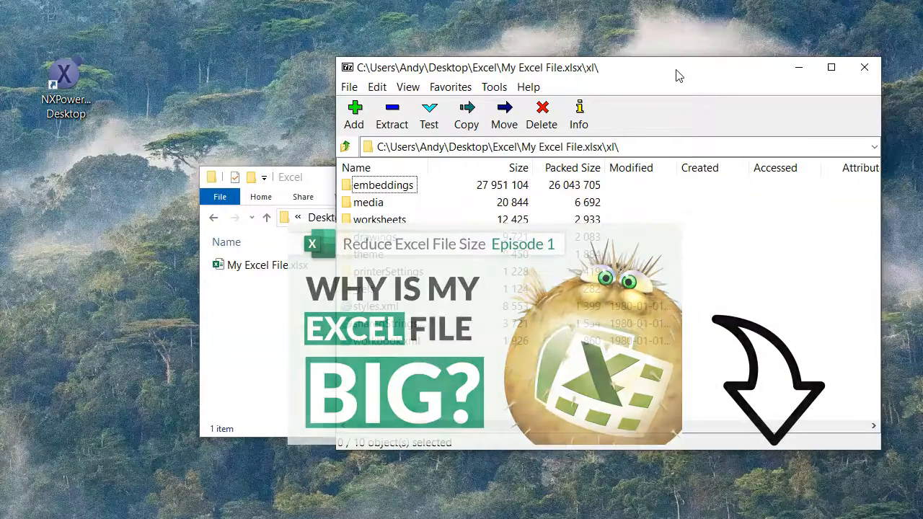
# Duplicate My Excel File.xlsx in the Excel folder.
pyautogui.click(270, 321)
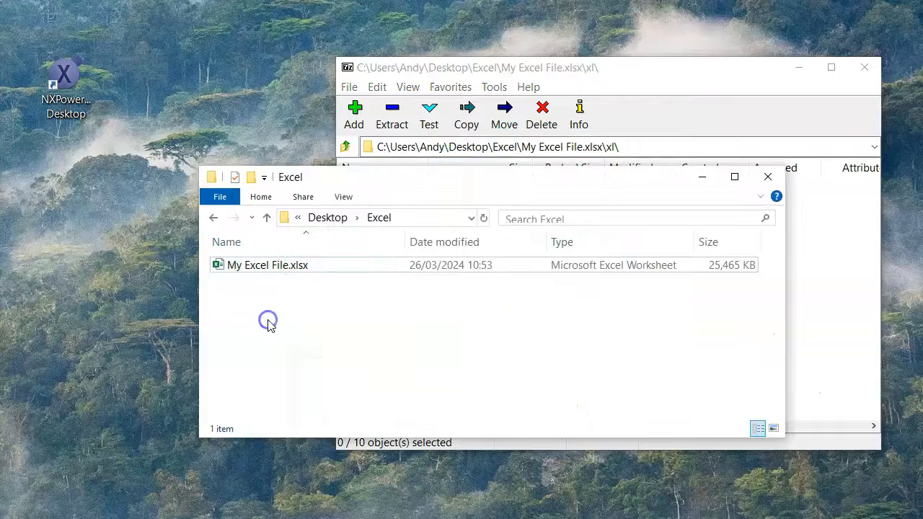
pyautogui.click(279, 267)
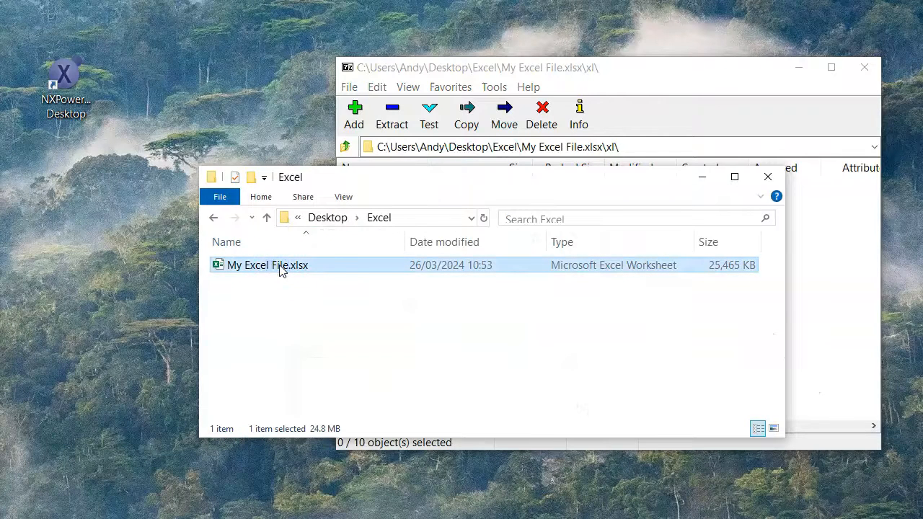
pyautogui.hotkey('ctrl', 'c')
pyautogui.hotkey('ctrl', 'v')
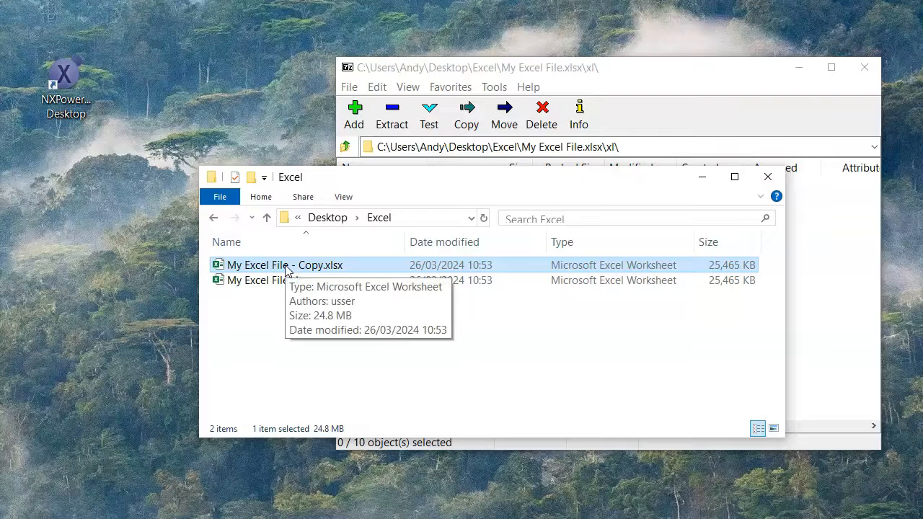
# Open My Excel File - Copy.xlsx and show the Selection Pane listing the worksheet's embedded objects.
pyautogui.doubleClick(286, 266)
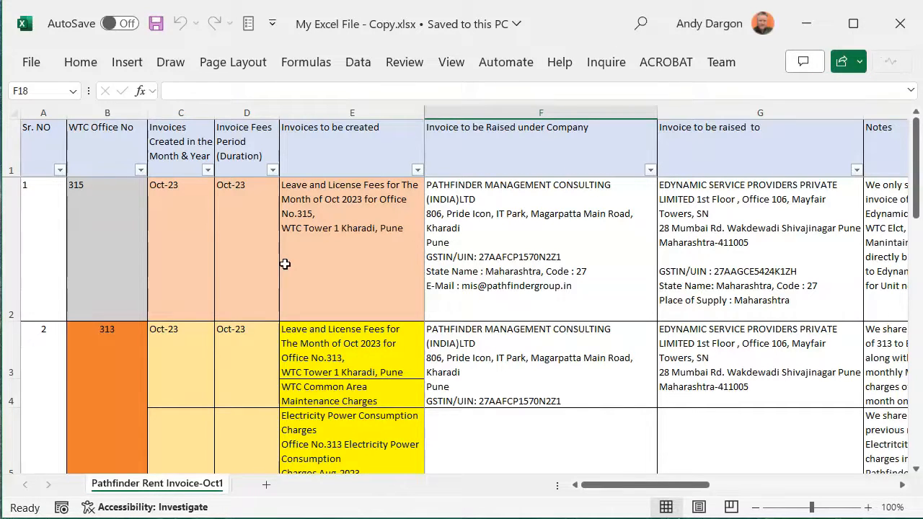
pyautogui.click(180, 276)
pyautogui.click(85, 65)
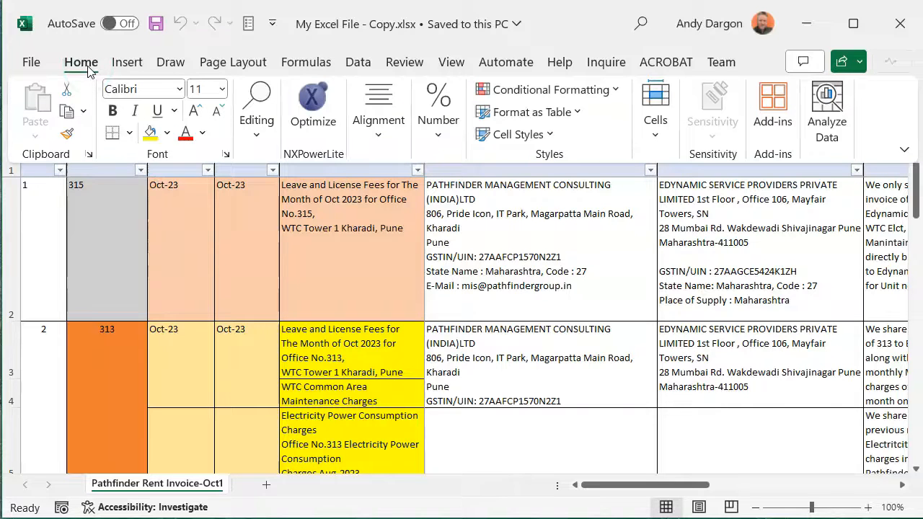
pyautogui.click(254, 129)
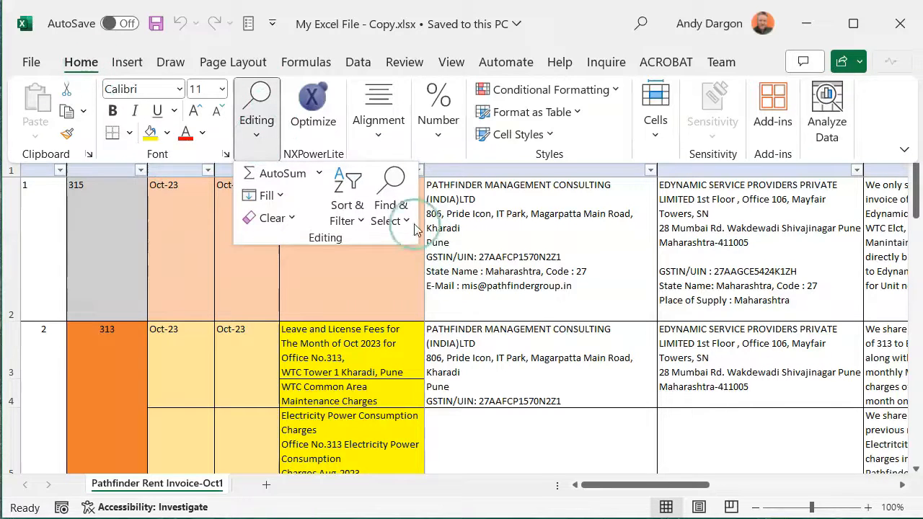
pyautogui.click(414, 226)
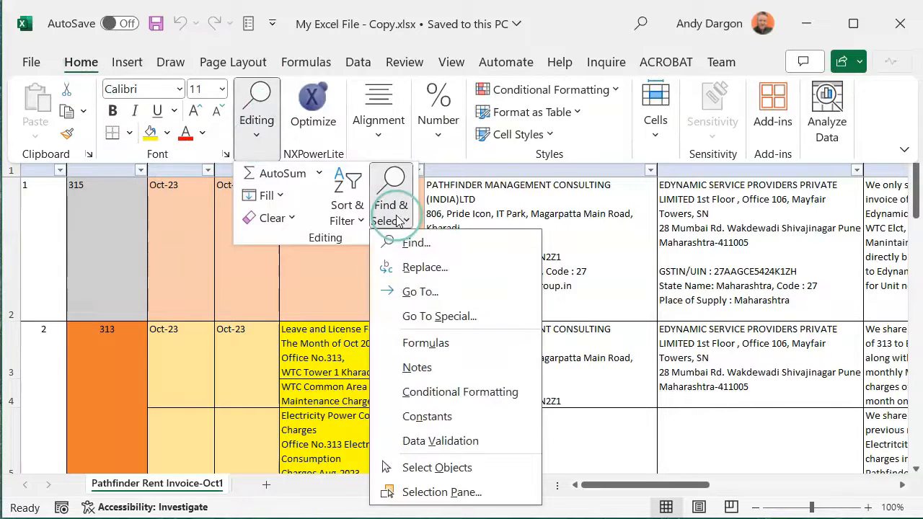
pyautogui.click(432, 494)
pyautogui.click(784, 346)
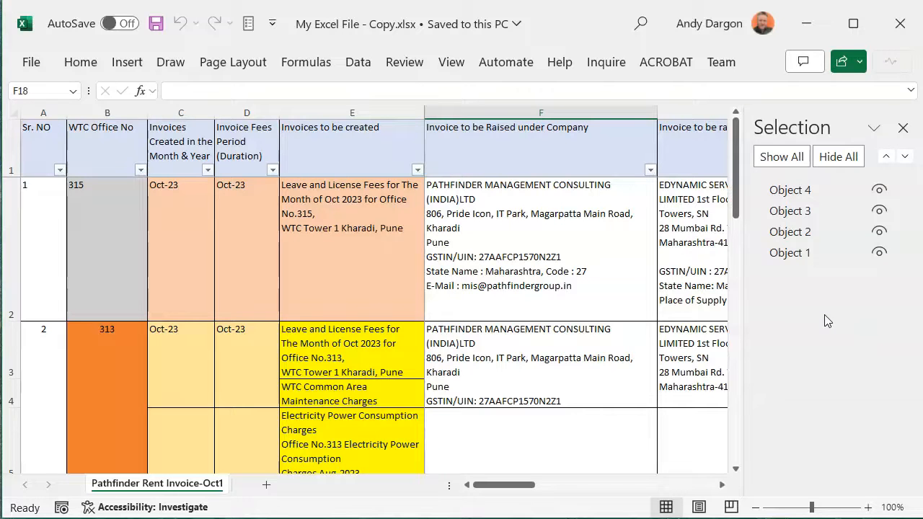
# Open the embedded WTC 315 Pathfinder & ESP Rent Agreement.pdf and save it as a PDF into the Excel folder.
pyautogui.moveTo(494, 484); pyautogui.dragTo(663, 488)
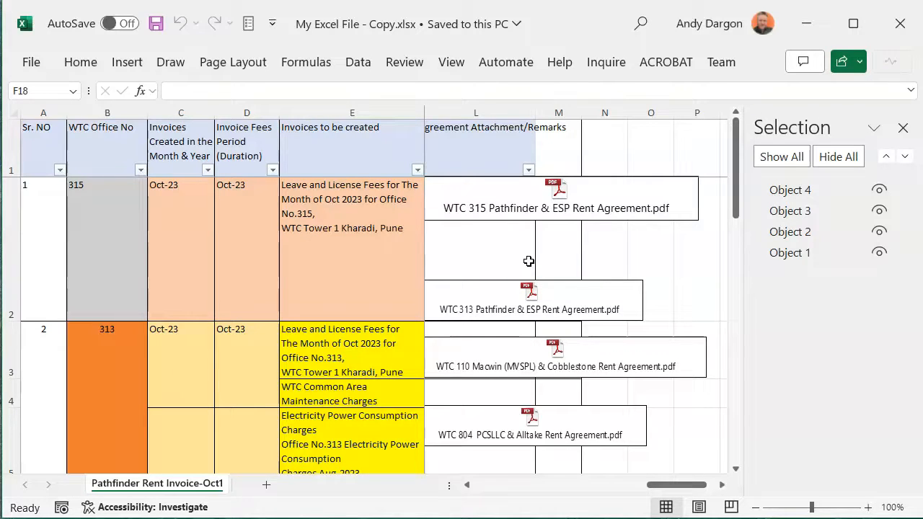
pyautogui.doubleClick(531, 223)
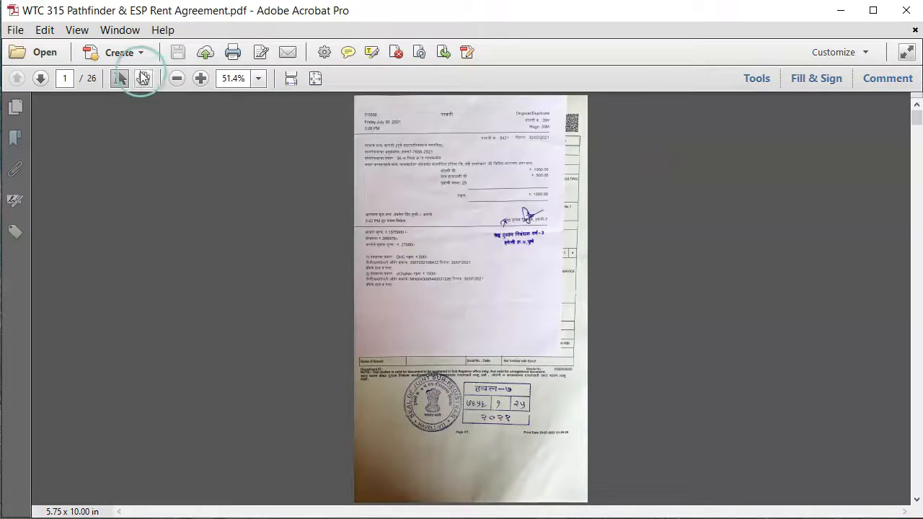
pyautogui.click(15, 29)
pyautogui.click(48, 123)
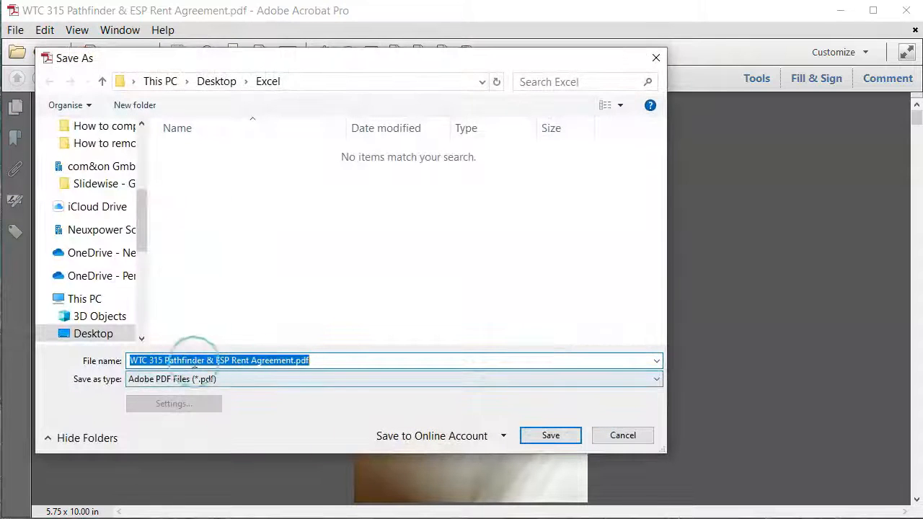
pyautogui.click(551, 438)
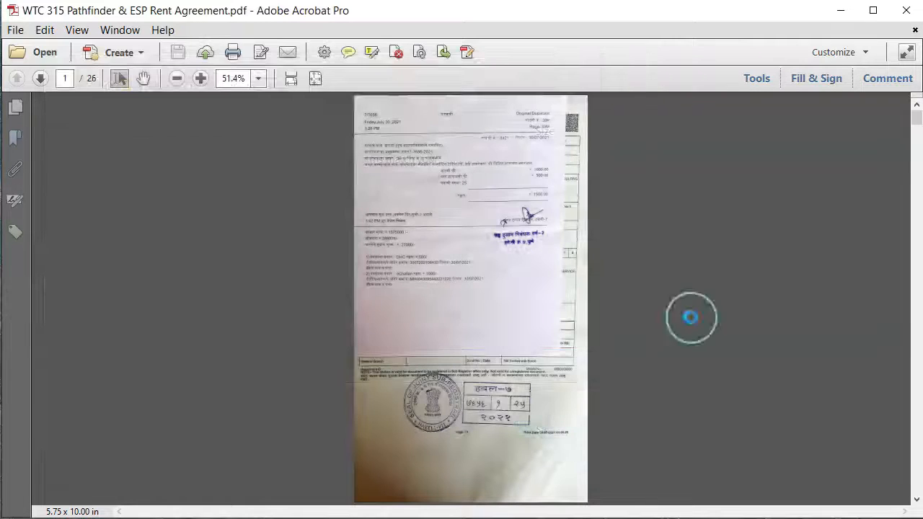
pyautogui.click(898, 13)
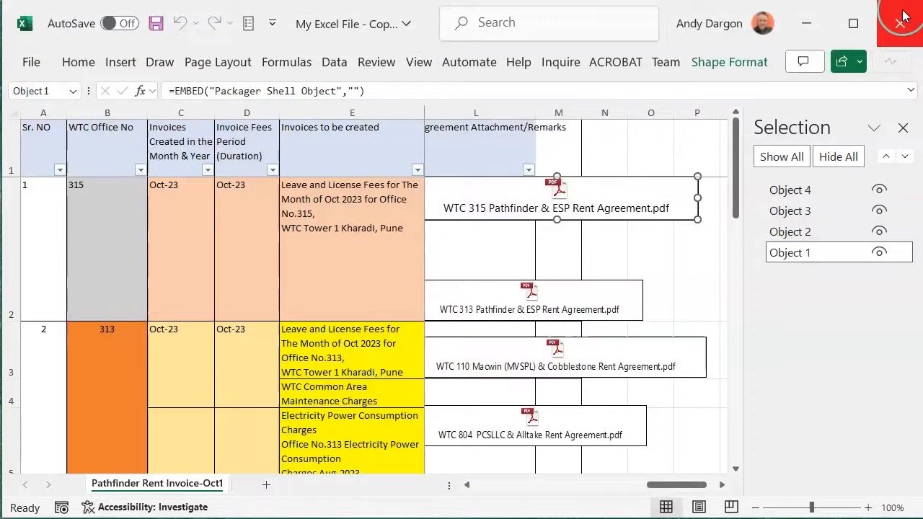
# Launch NXPowerLite Desktop and add the saved WTC 315 Pathfinder & ESP Rent Agreement.pdf to it.
pyautogui.click(814, 20)
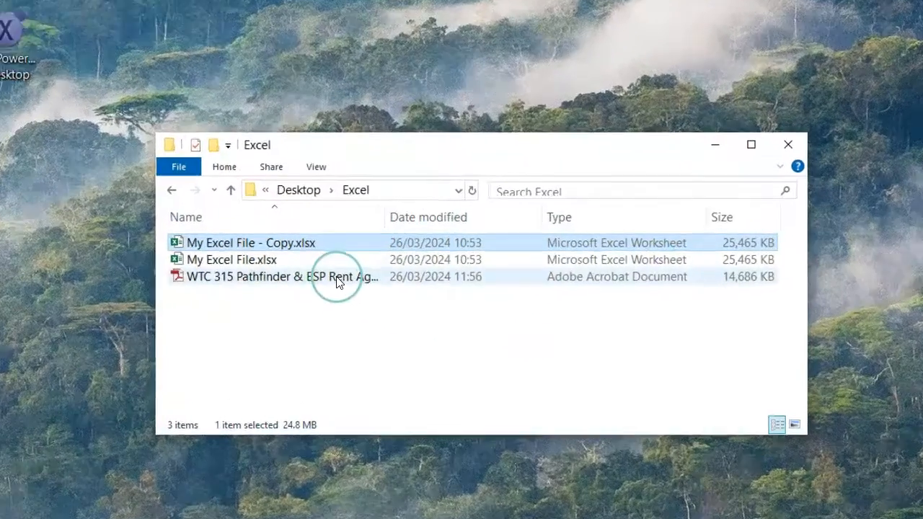
pyautogui.click(372, 296)
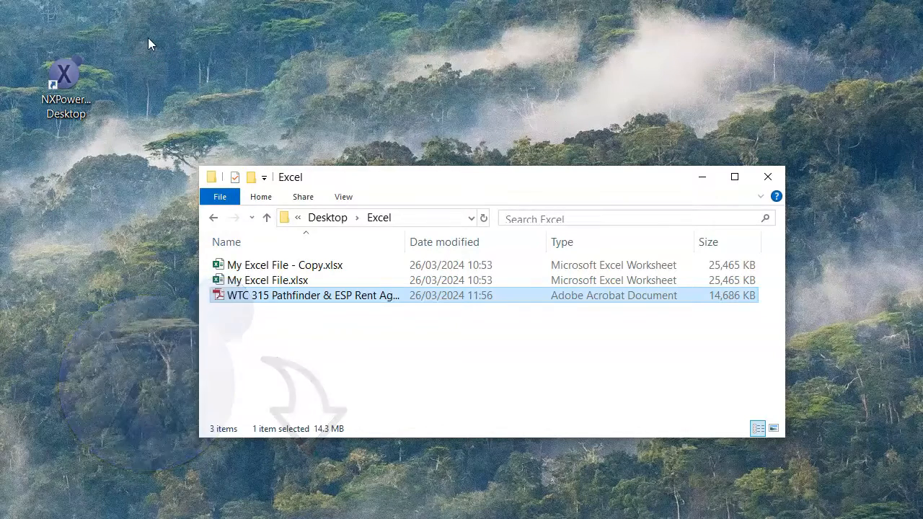
pyautogui.doubleClick(58, 75)
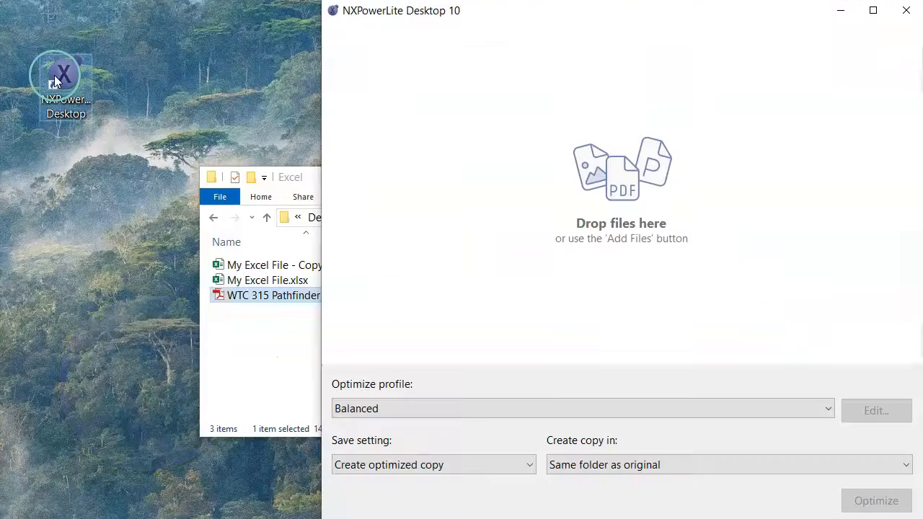
pyautogui.moveTo(268, 294); pyautogui.dragTo(515, 247)
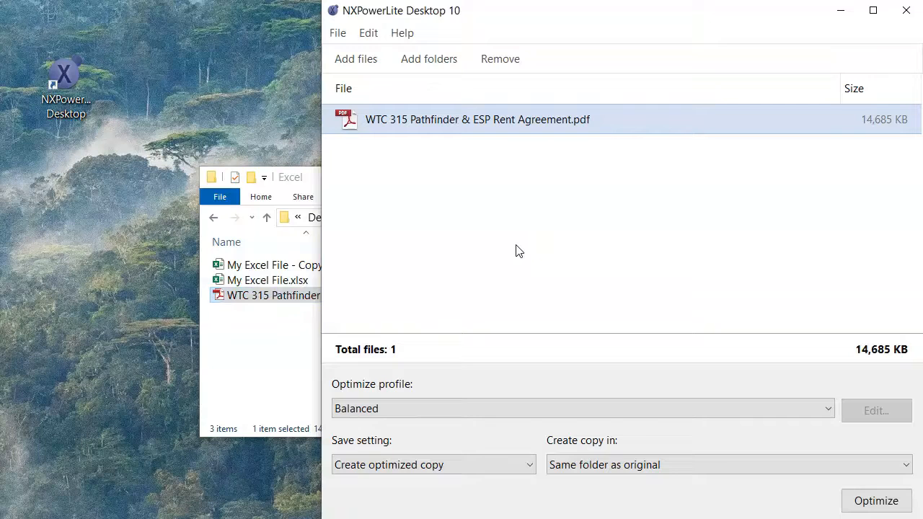
# Change the save setting to overwrite the original, optimize the PDF with the Balanced profile, and close the results.
pyautogui.click(476, 467)
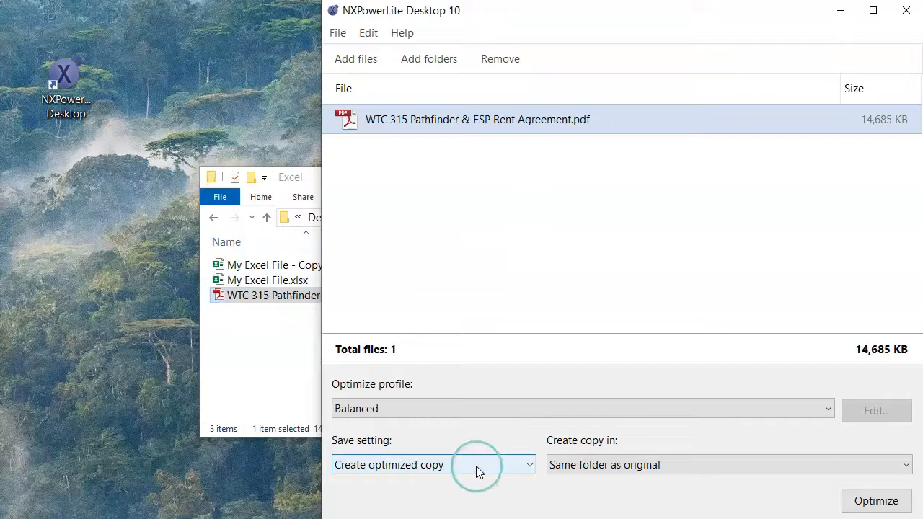
pyautogui.click(412, 509)
pyautogui.click(451, 438)
pyautogui.click(875, 501)
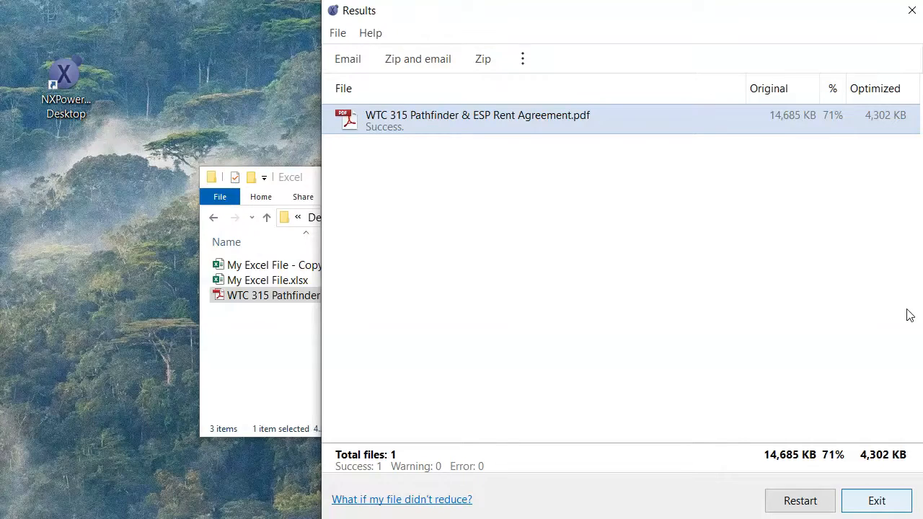
pyautogui.click(912, 10)
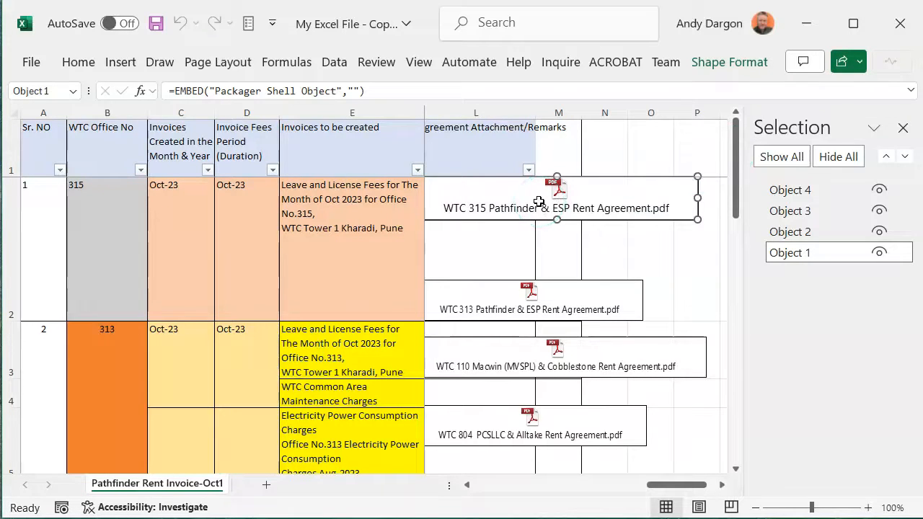
# Delete the original embedded PDF object from cell L2 of the workbook.
pyautogui.press('Delete')
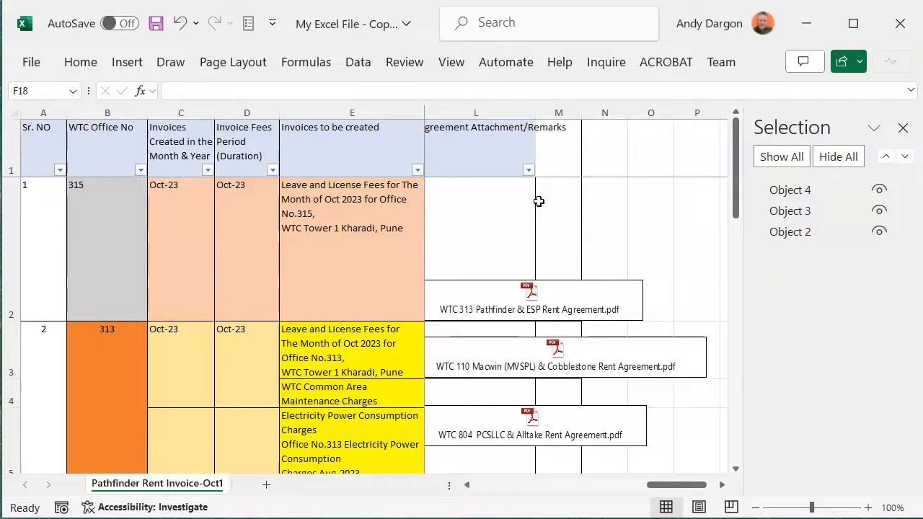
pyautogui.click(481, 188)
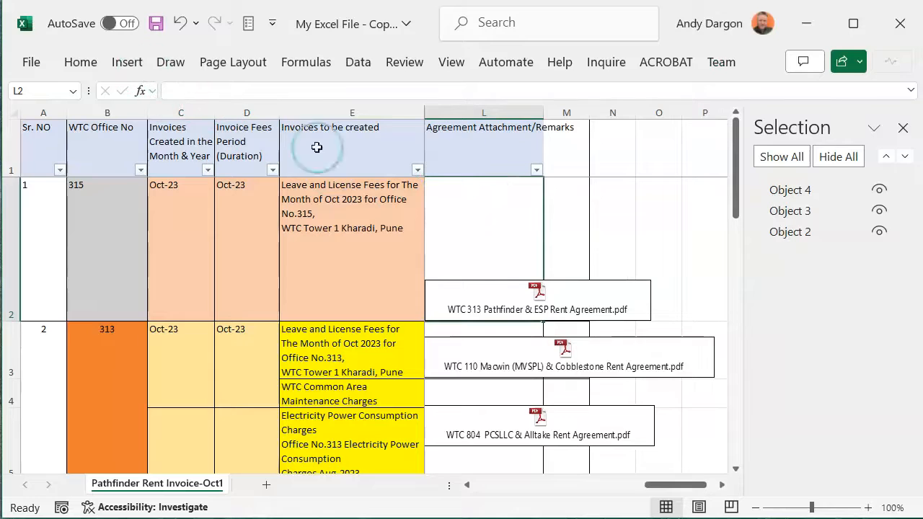
# Embed the optimized WTC 315 Pathfinder & ESP Rent Agreement.pdf into cell L2 as an object from file, displayed as an icon.
pyautogui.click(136, 69)
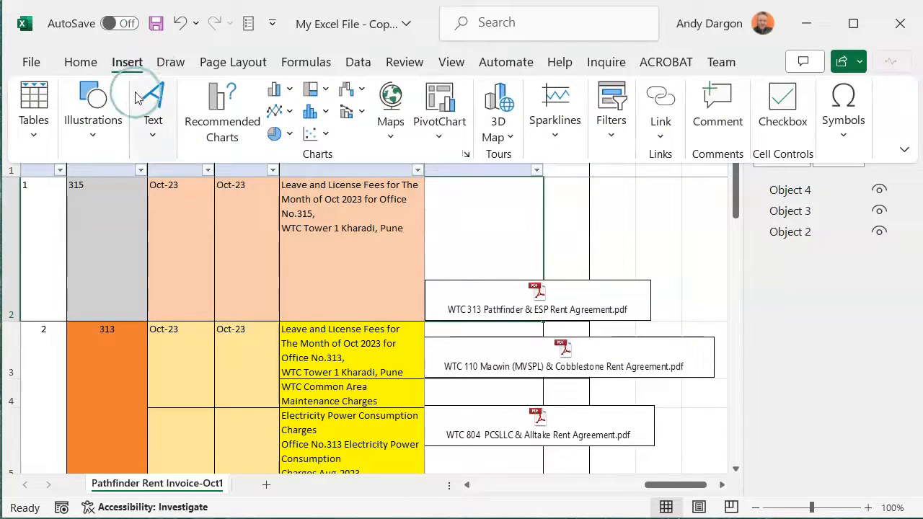
pyautogui.click(152, 131)
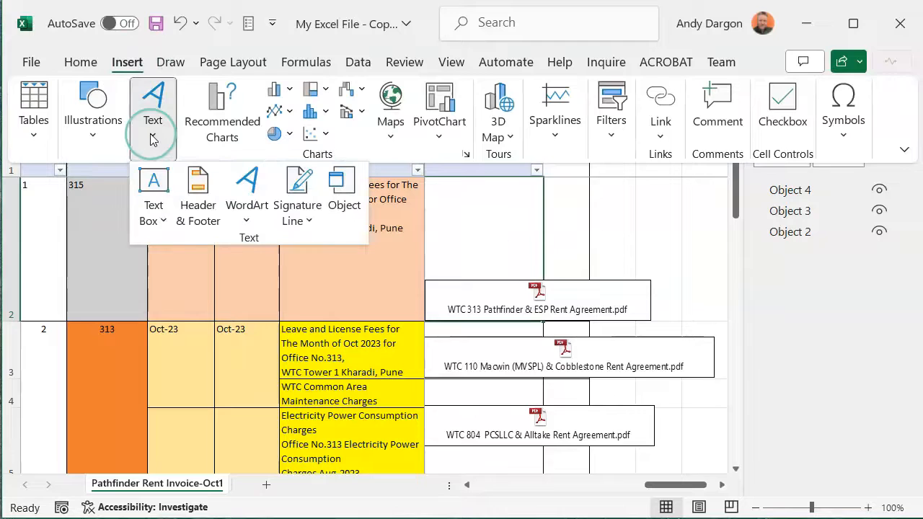
pyautogui.click(345, 208)
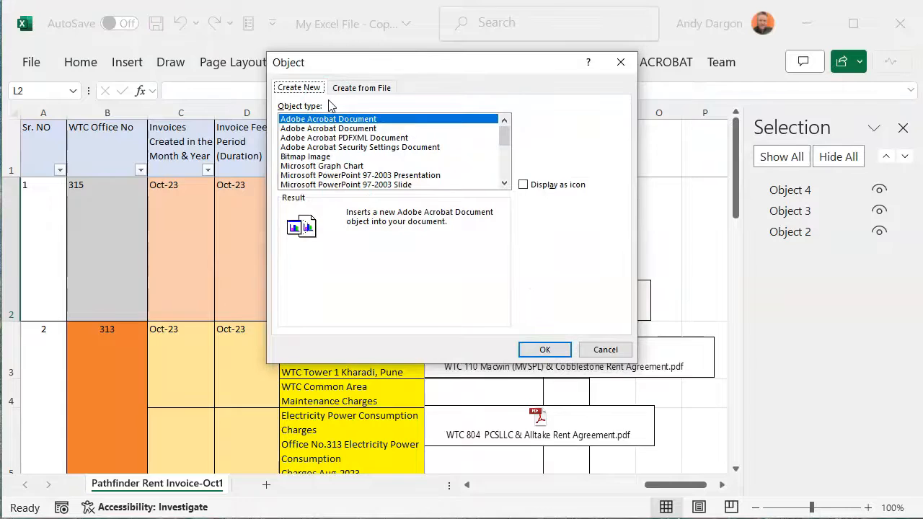
pyautogui.click(345, 88)
pyautogui.click(537, 124)
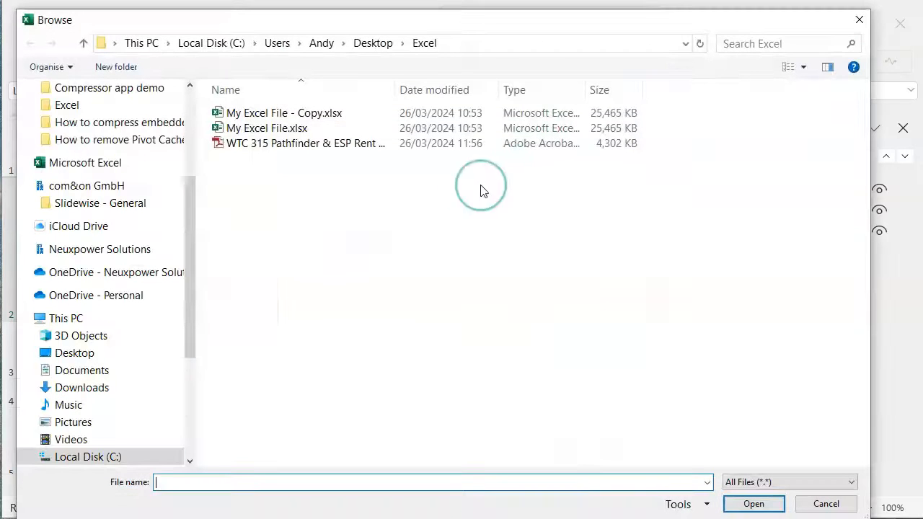
pyautogui.click(274, 144)
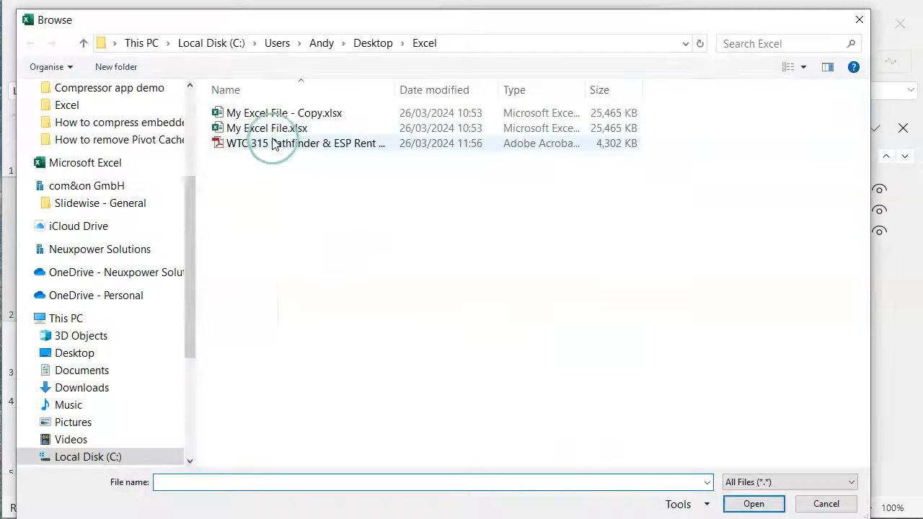
pyautogui.click(274, 144)
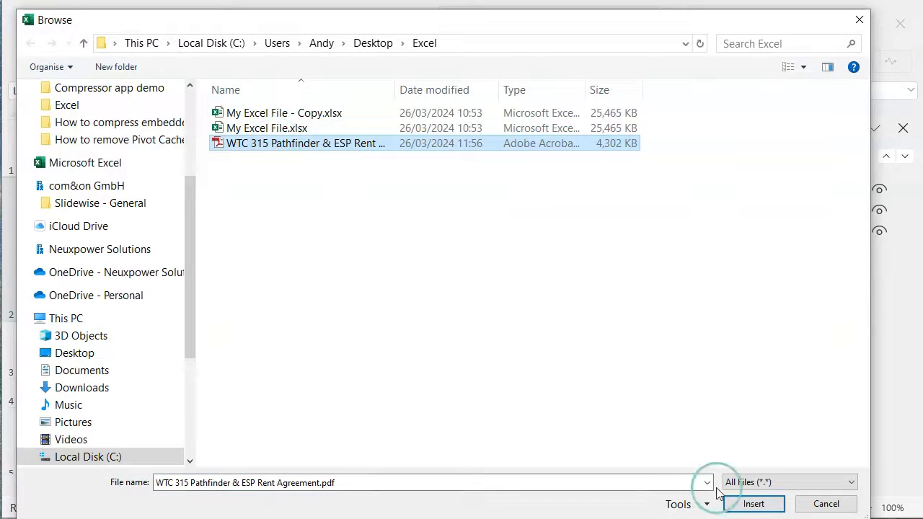
pyautogui.click(754, 503)
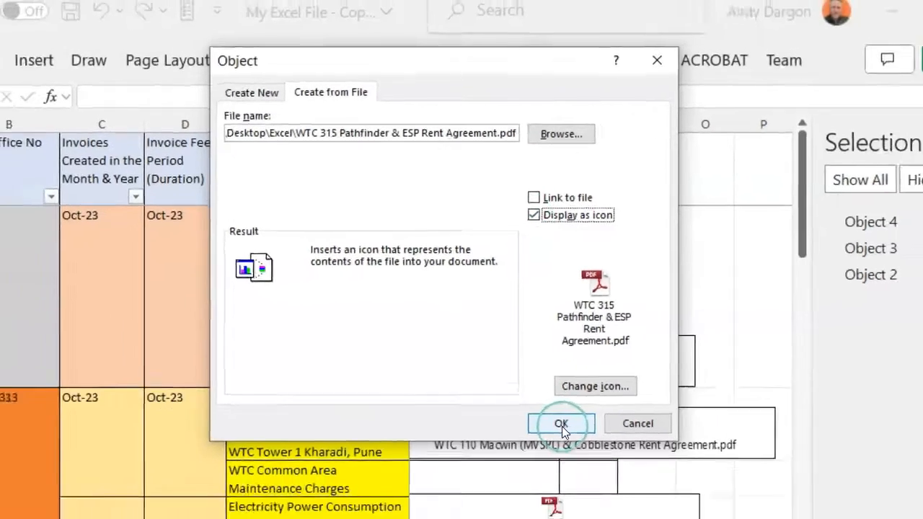
pyautogui.click(561, 425)
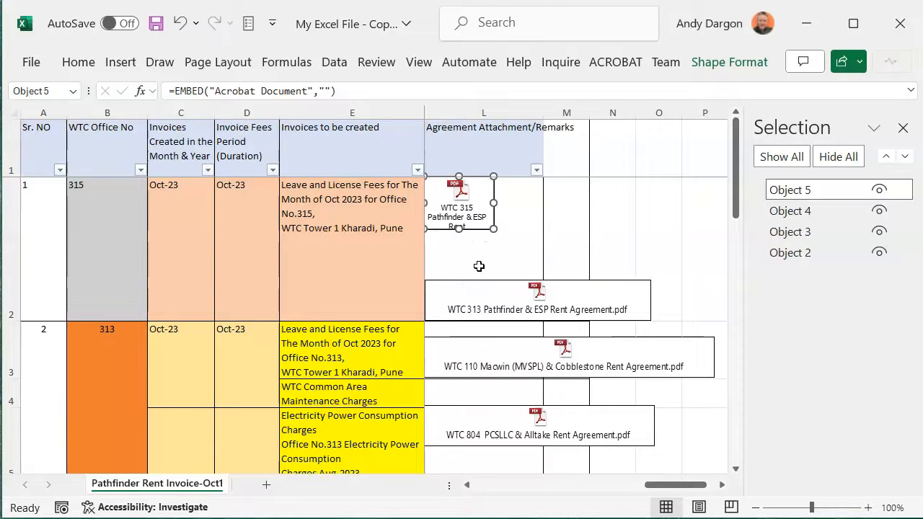
# Save the workbook, minimize it, and select the copy in the Excel folder to check its file size.
pyautogui.click(156, 23)
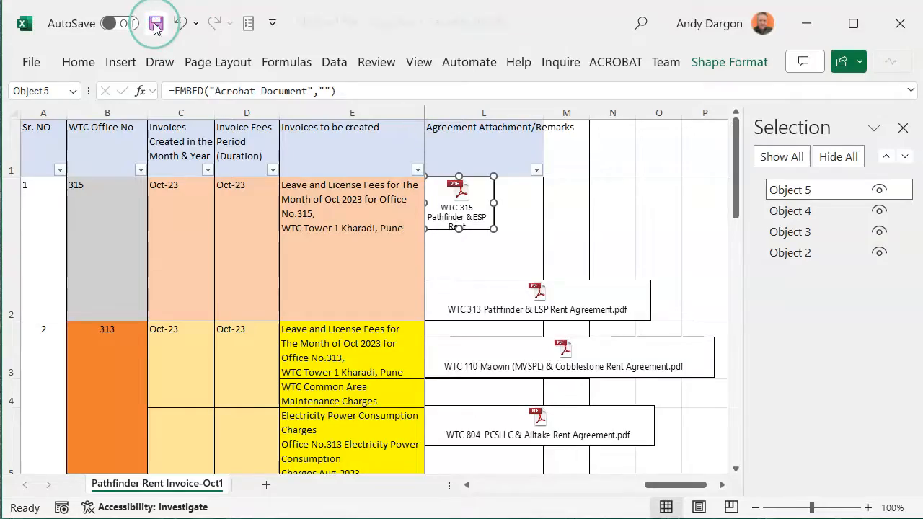
pyautogui.click(801, 21)
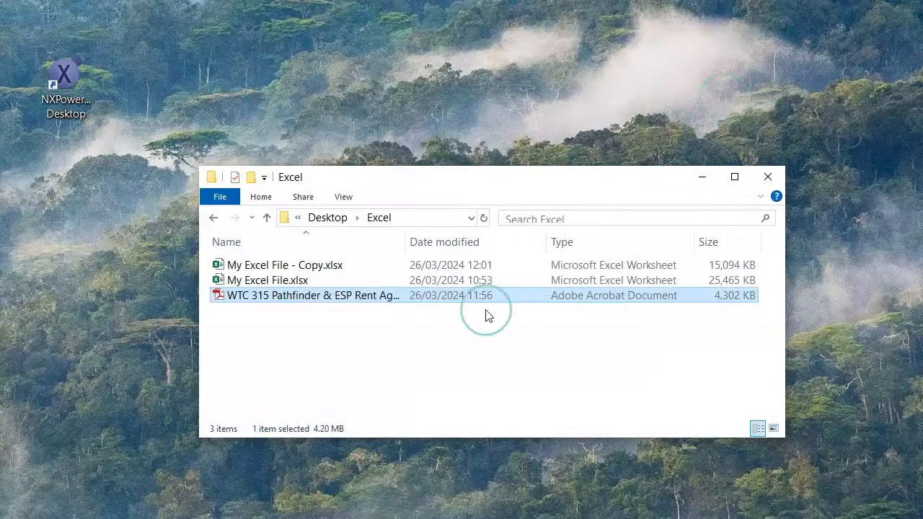
pyautogui.click(306, 264)
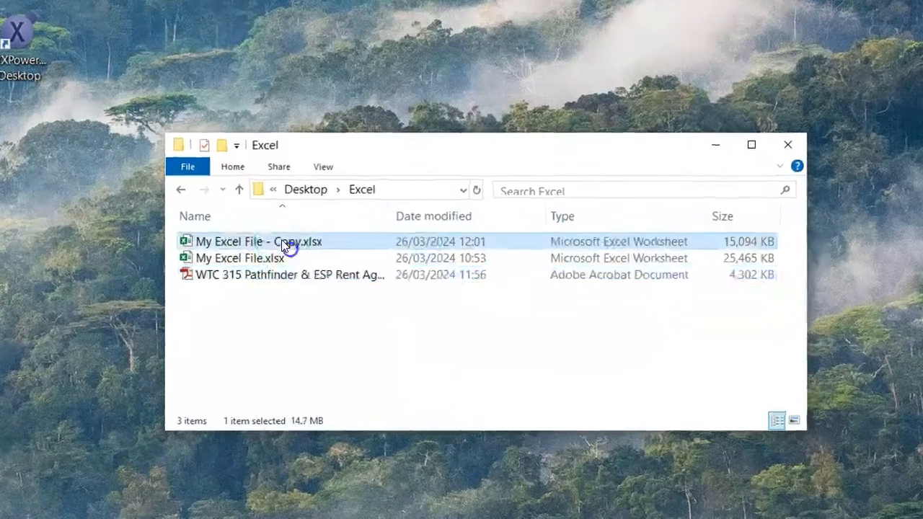